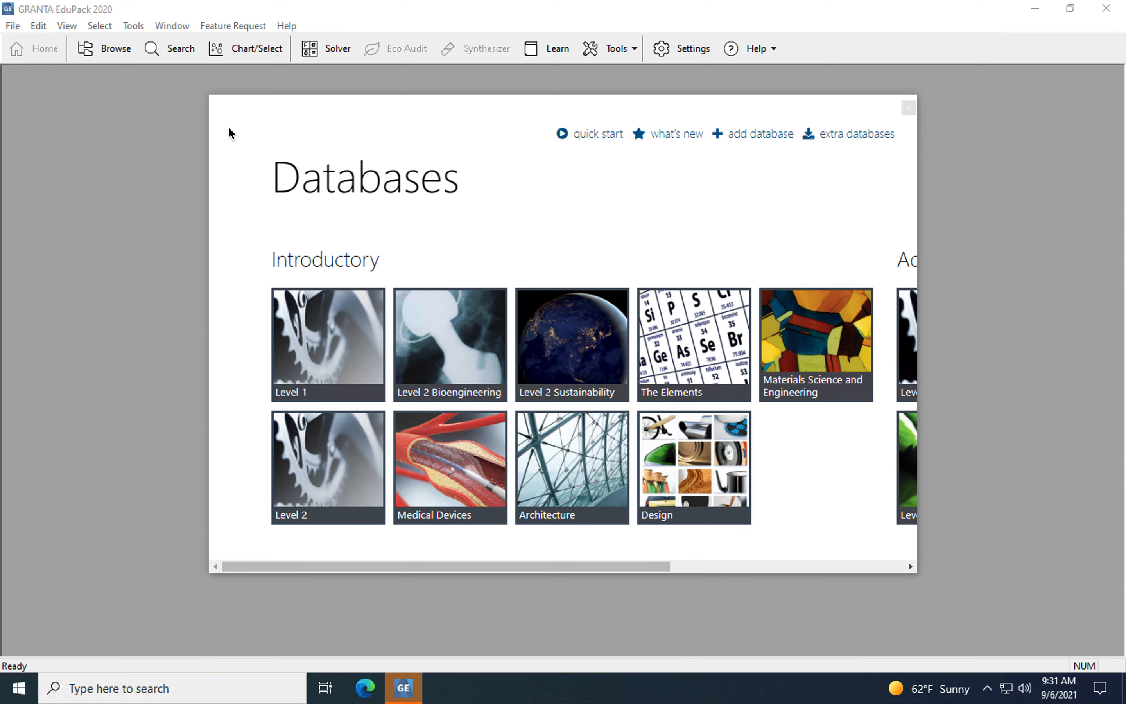
# Open the Level 2 database with all MaterialUniverse materials and create a selection project from them
pyautogui.click(319, 463)
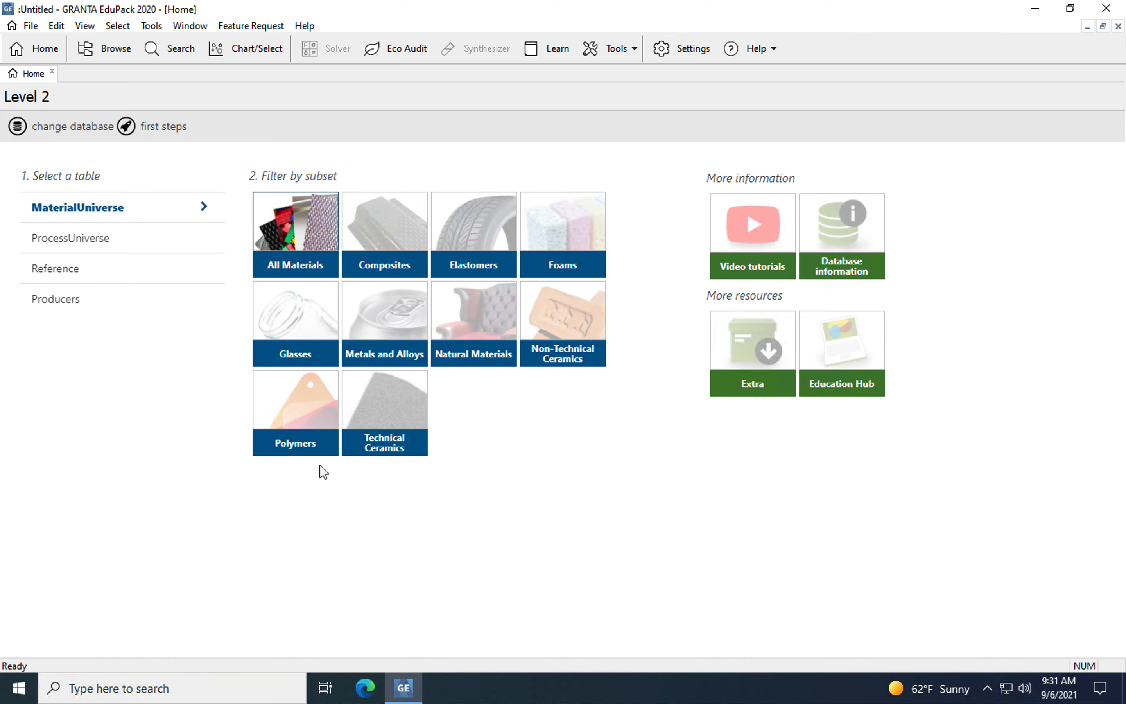
pyautogui.click(300, 245)
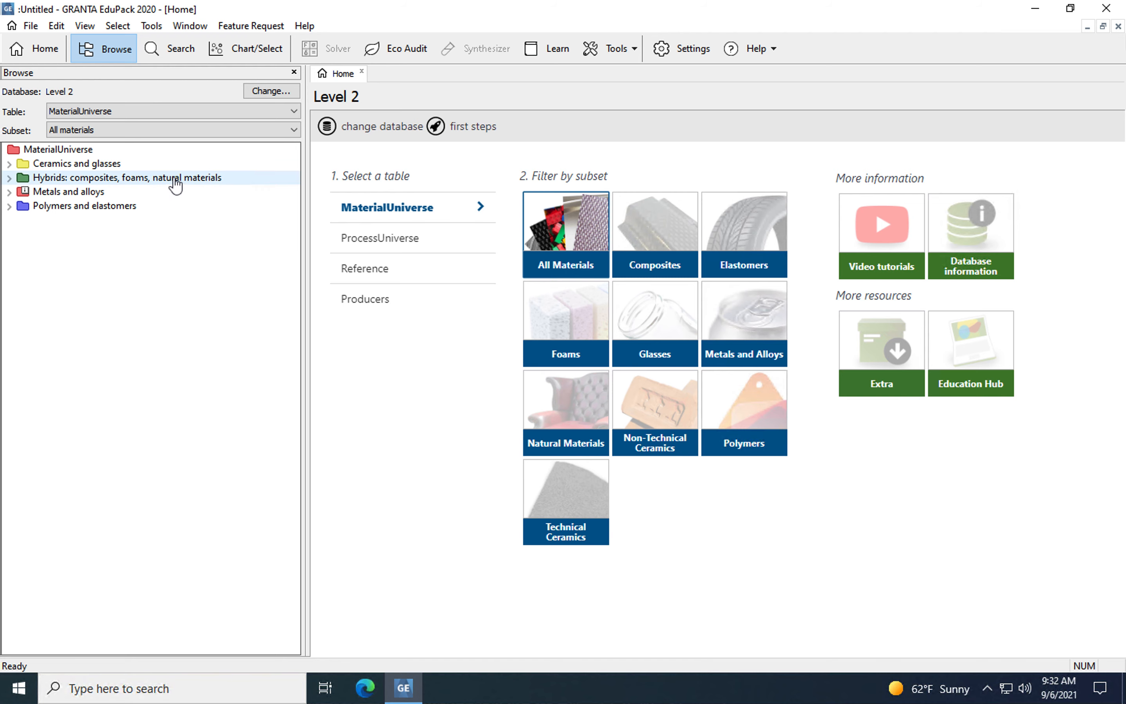
pyautogui.click(242, 52)
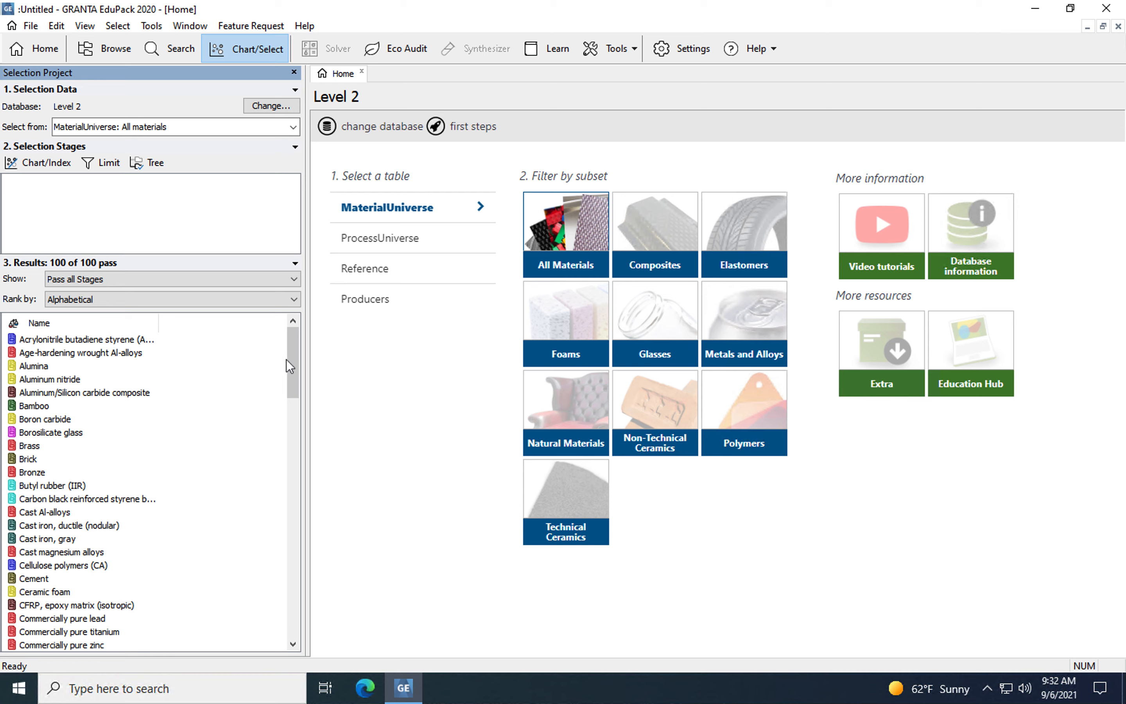
pyautogui.moveTo(291, 360); pyautogui.dragTo(307, 286)
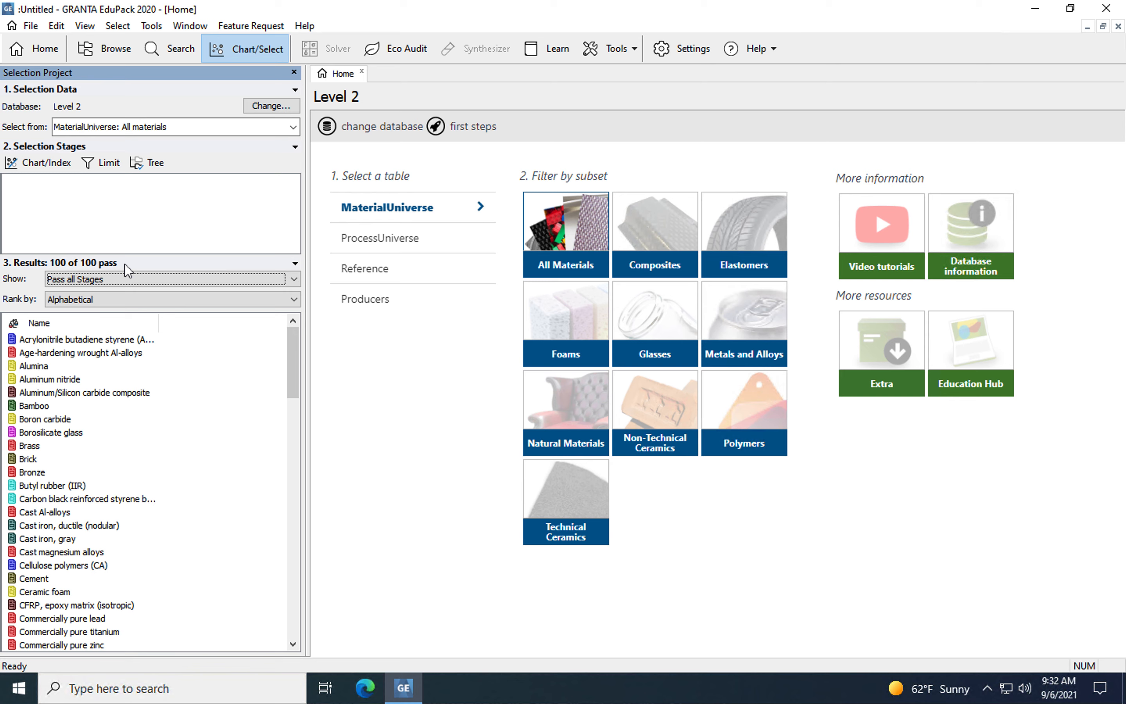
# Add a limit stage restricting the optical property Transparency to Transparent and Optical Quality, and apply it
pyautogui.click(108, 166)
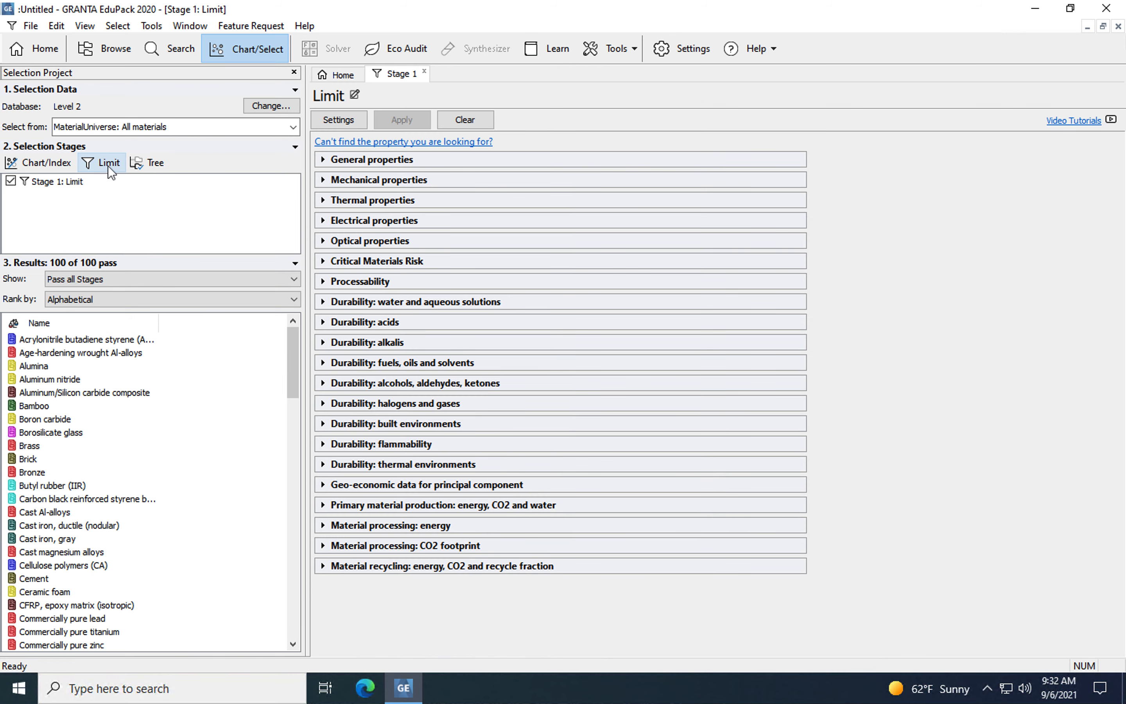
pyautogui.click(323, 241)
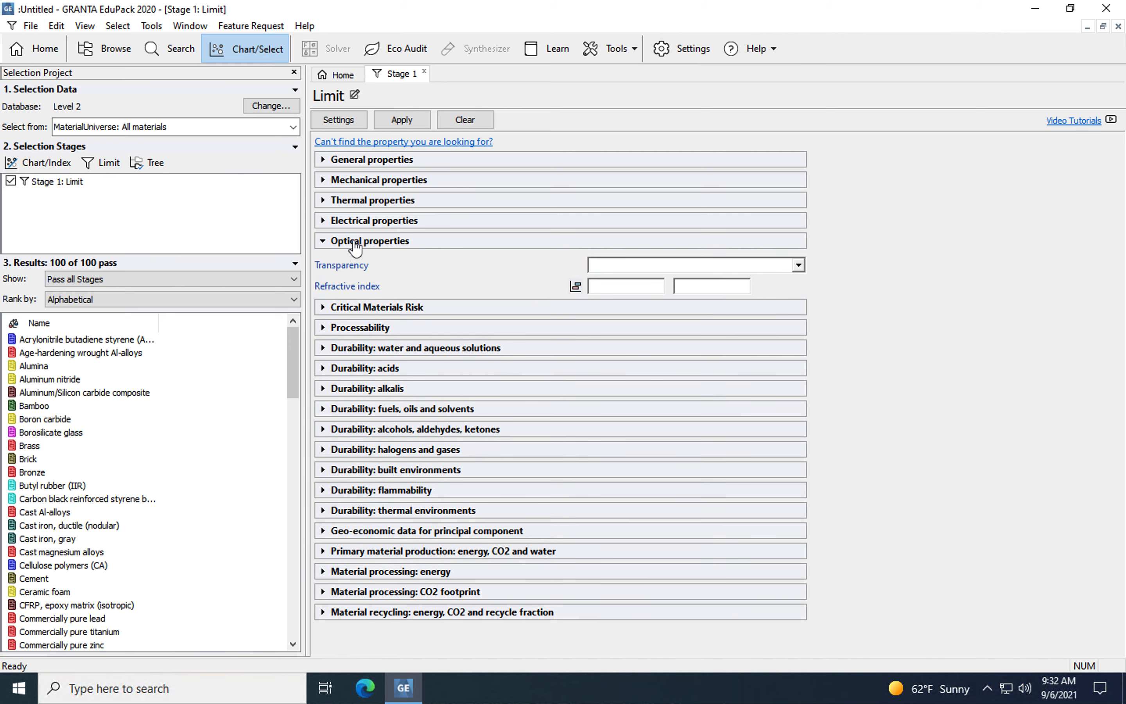
pyautogui.click(798, 265)
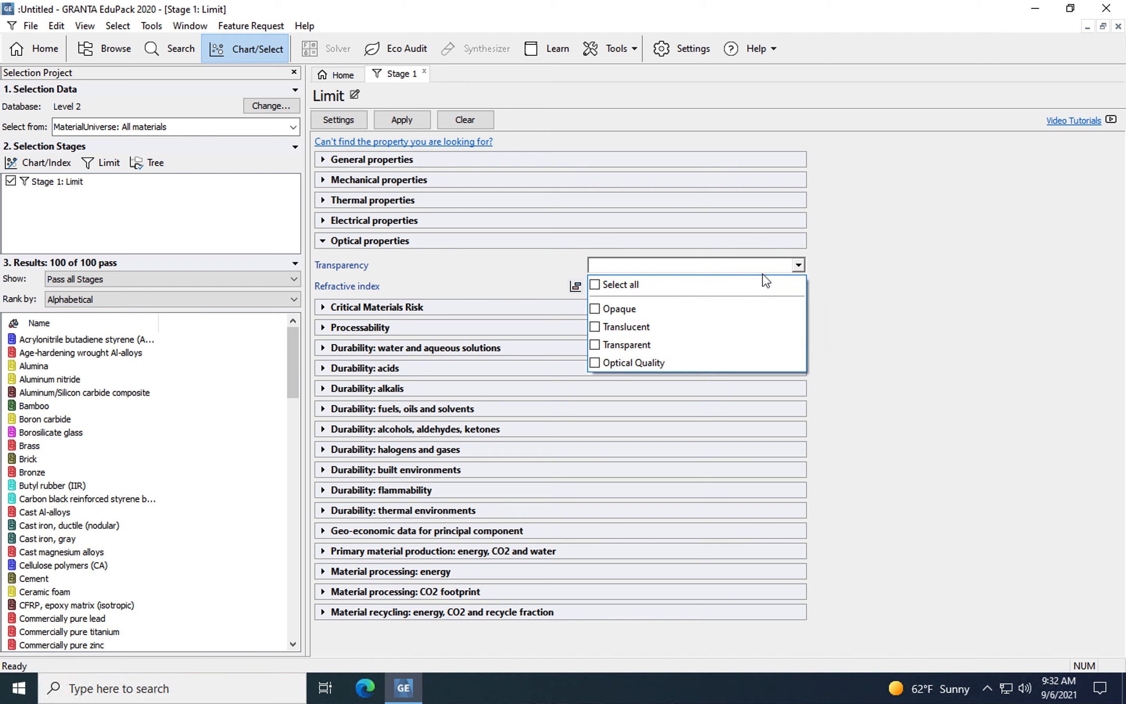
pyautogui.click(594, 345)
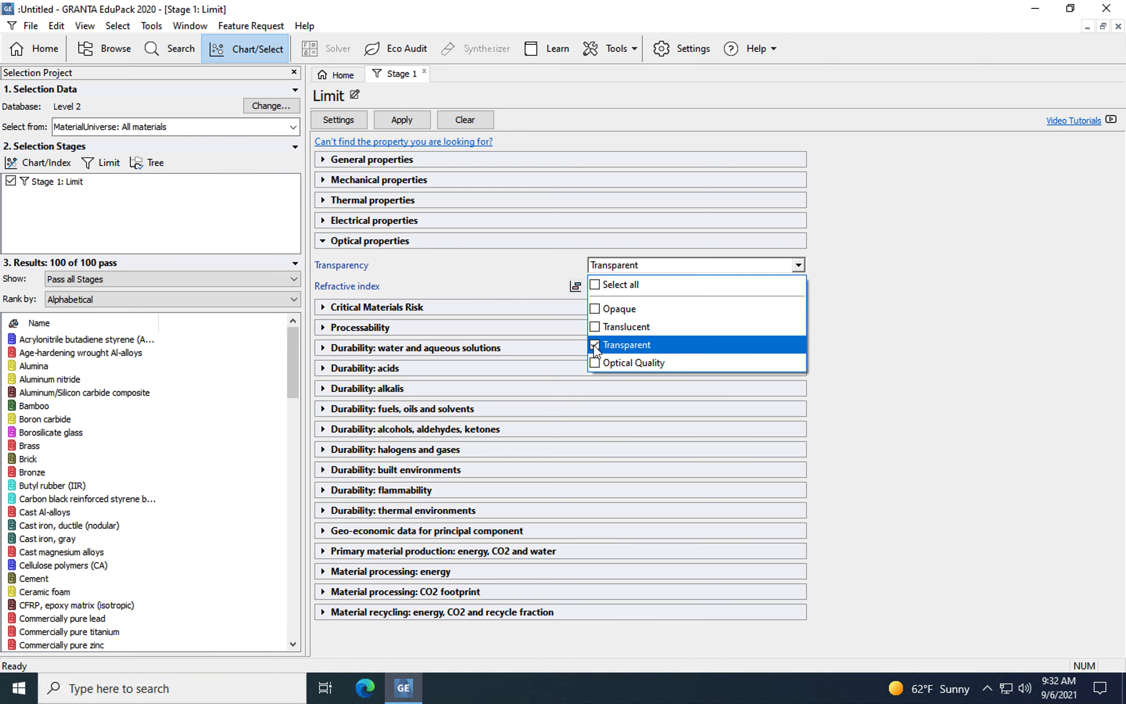
pyautogui.click(595, 364)
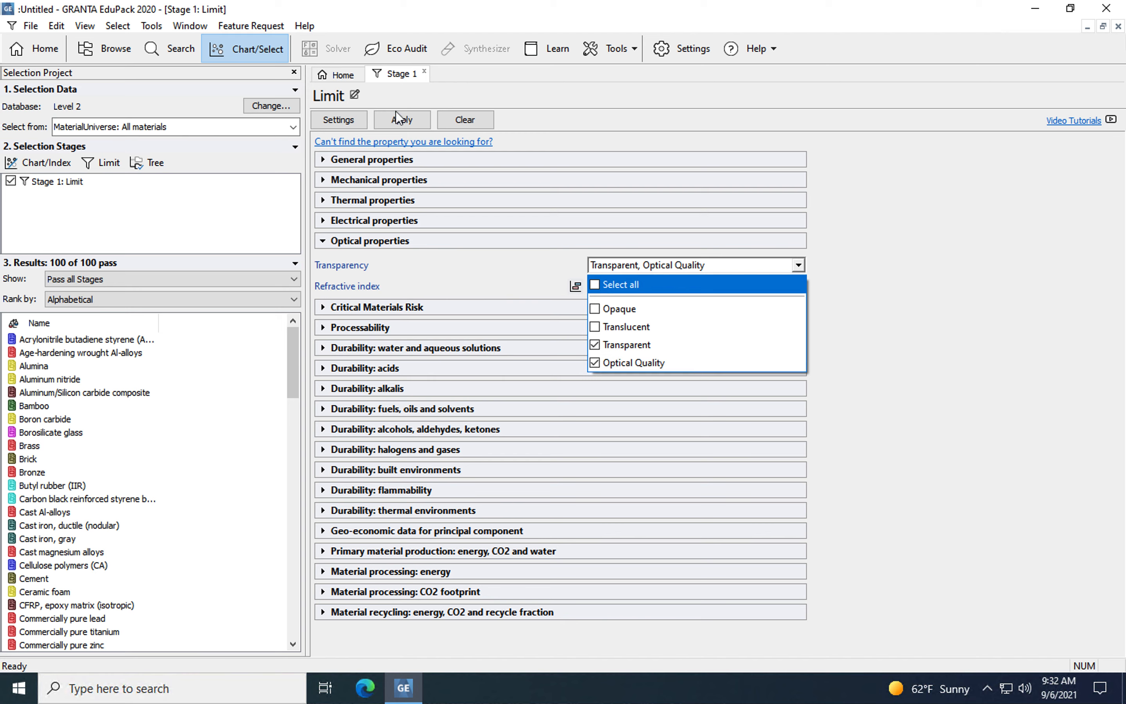
pyautogui.click(402, 120)
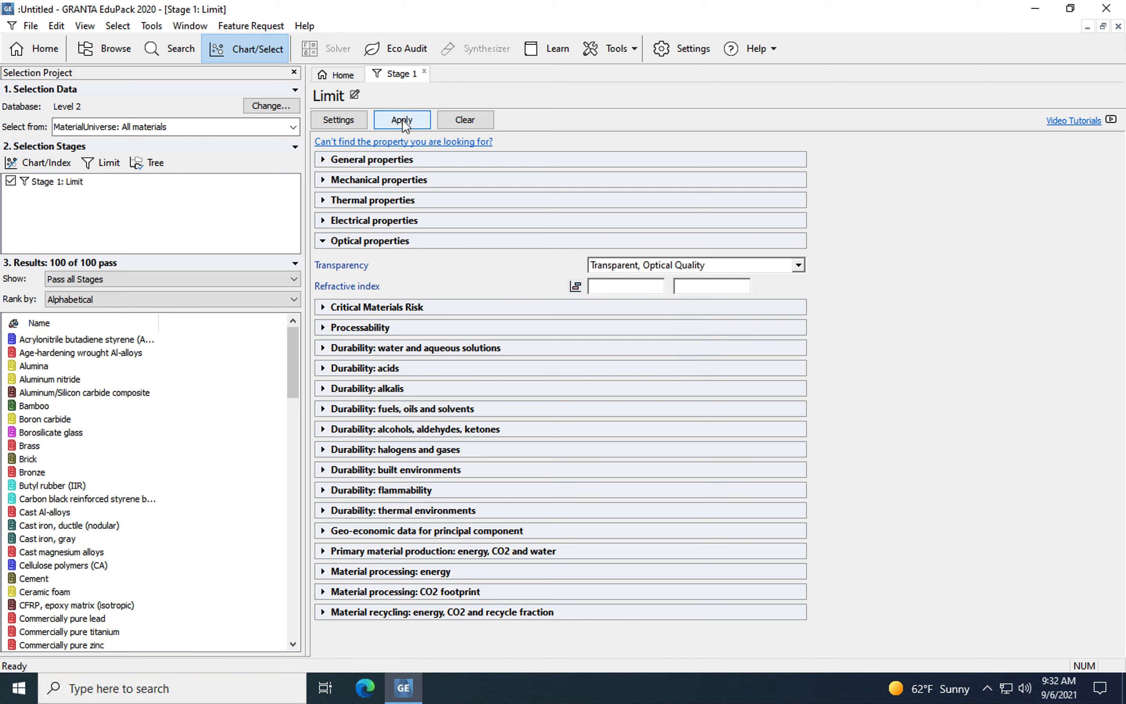
pyautogui.click(402, 120)
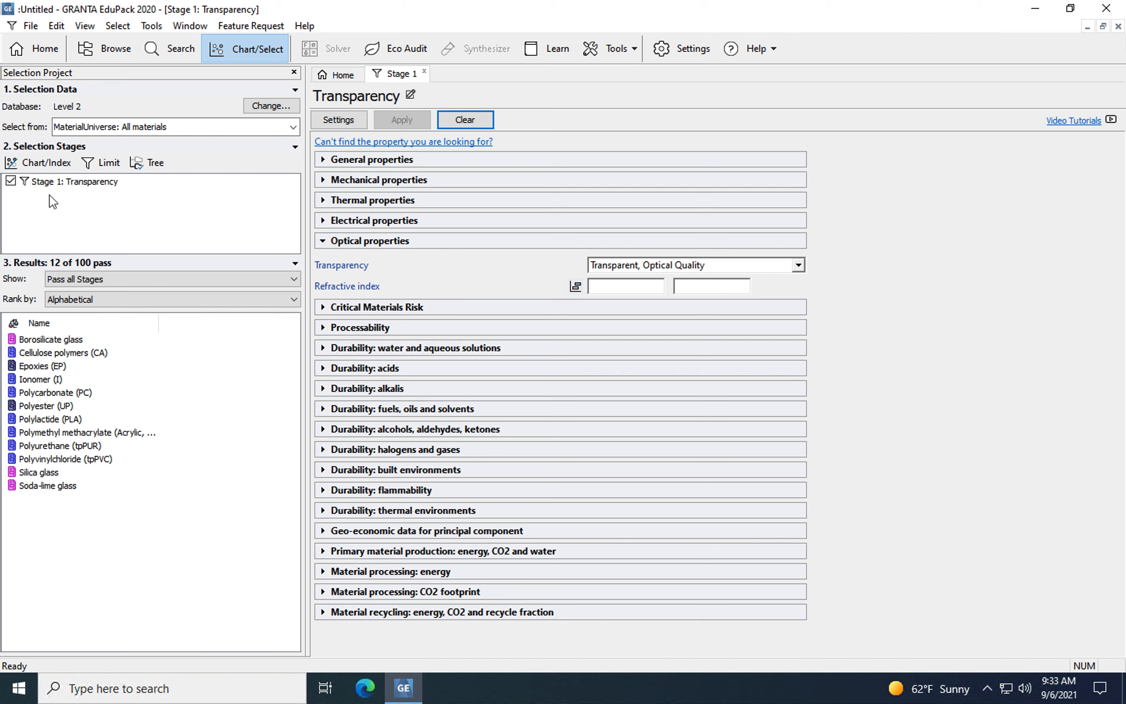
# Add a chart stage plotting the mechanical property Fracture toughness on the Y-axis with a logarithmic scale
pyautogui.click(57, 167)
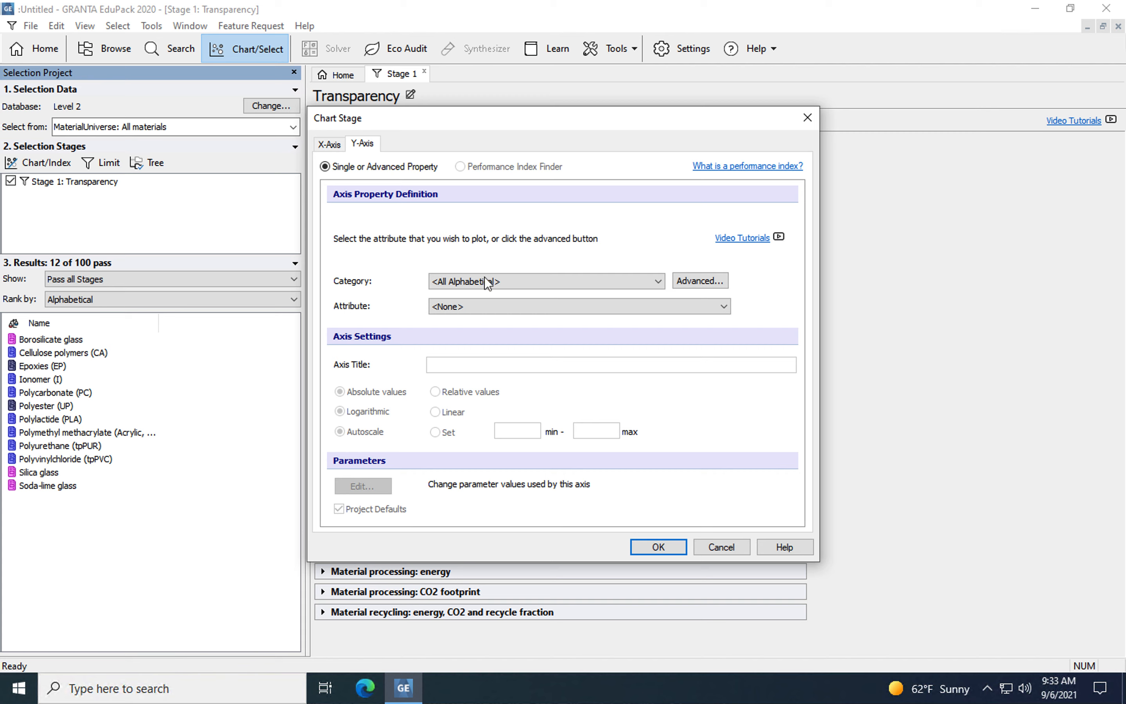
pyautogui.click(489, 285)
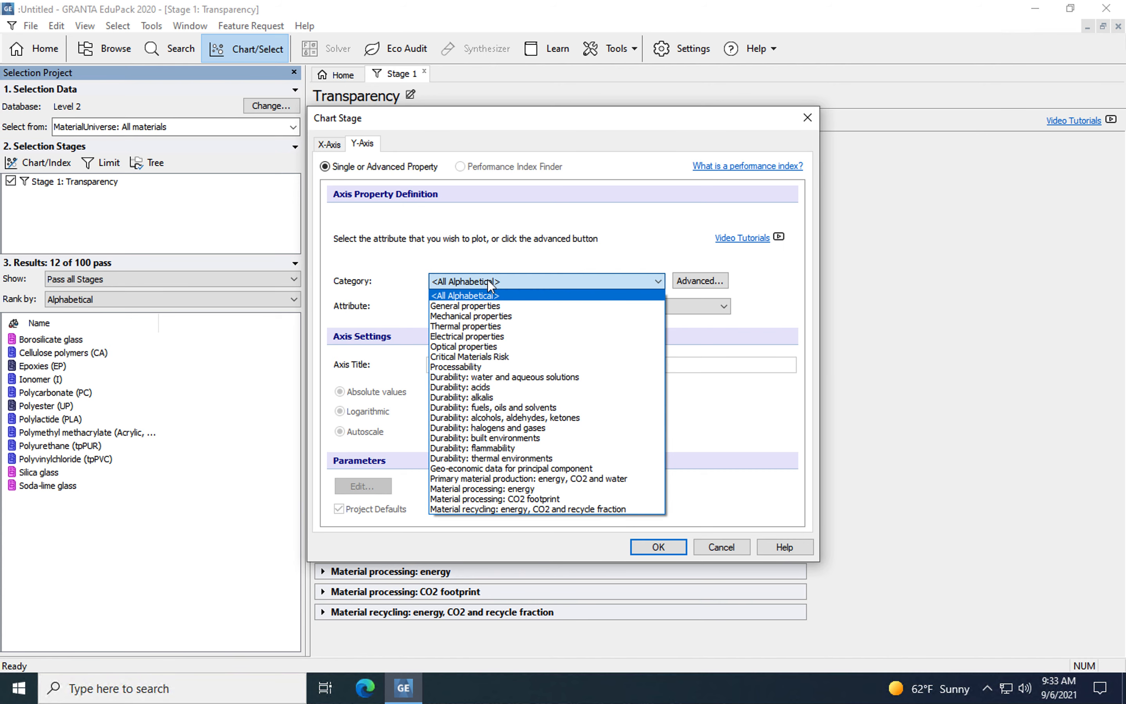
pyautogui.click(493, 316)
pyautogui.click(495, 308)
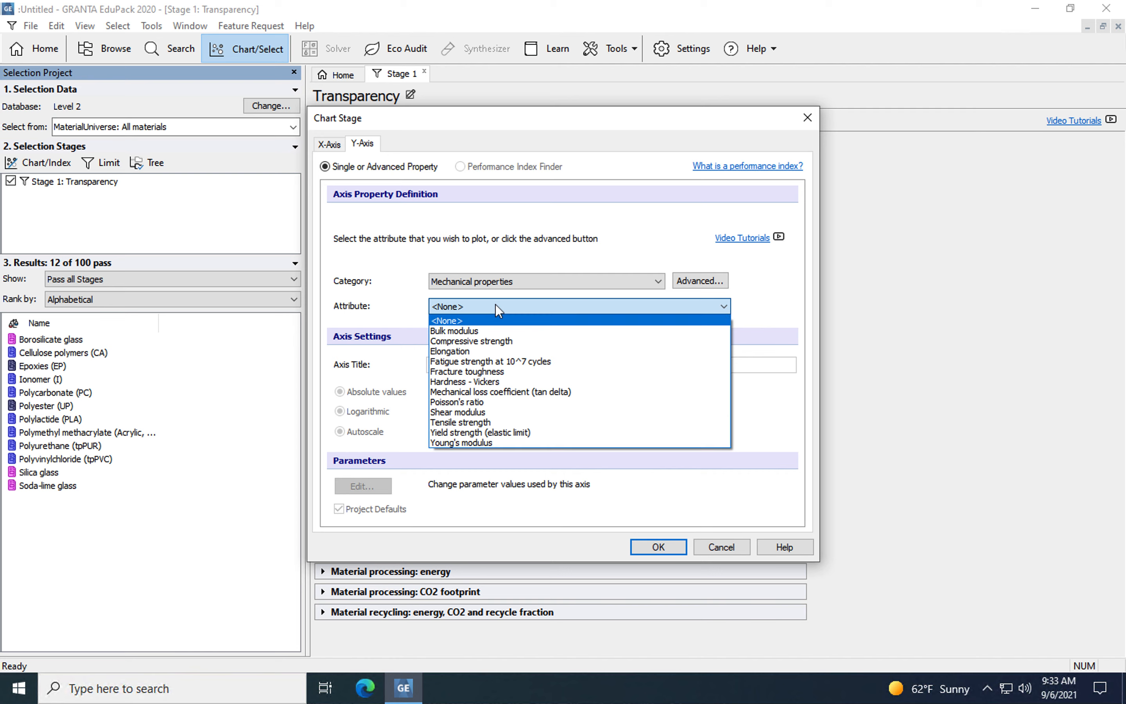
pyautogui.click(501, 371)
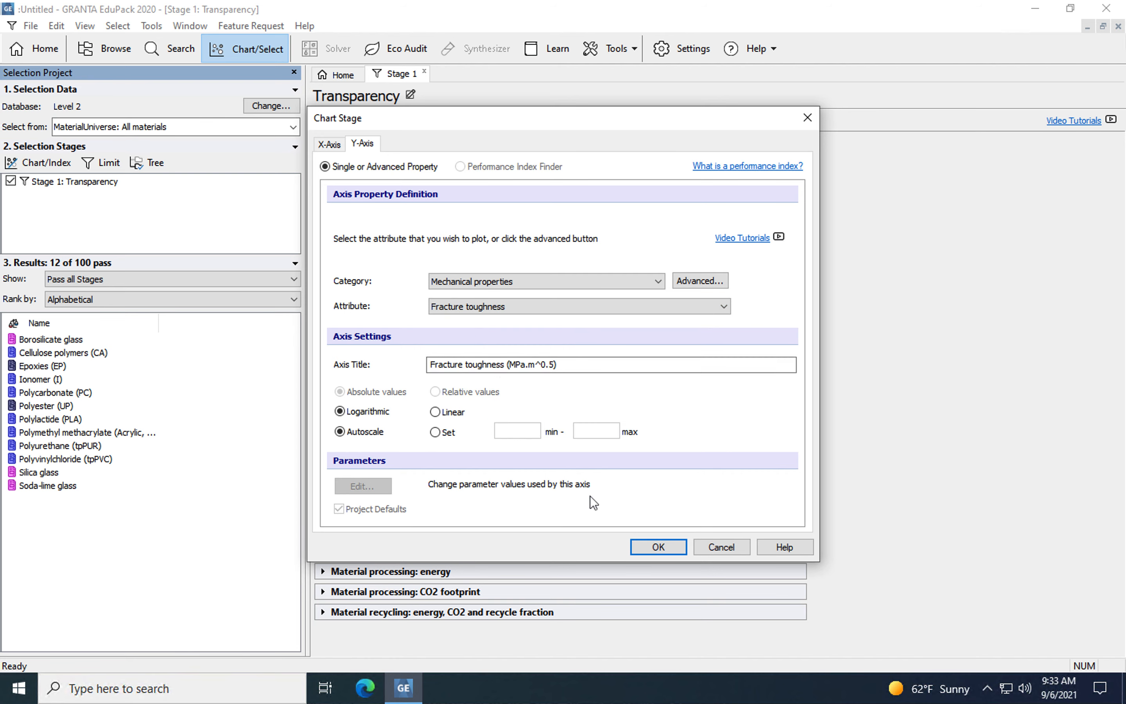
pyautogui.click(643, 545)
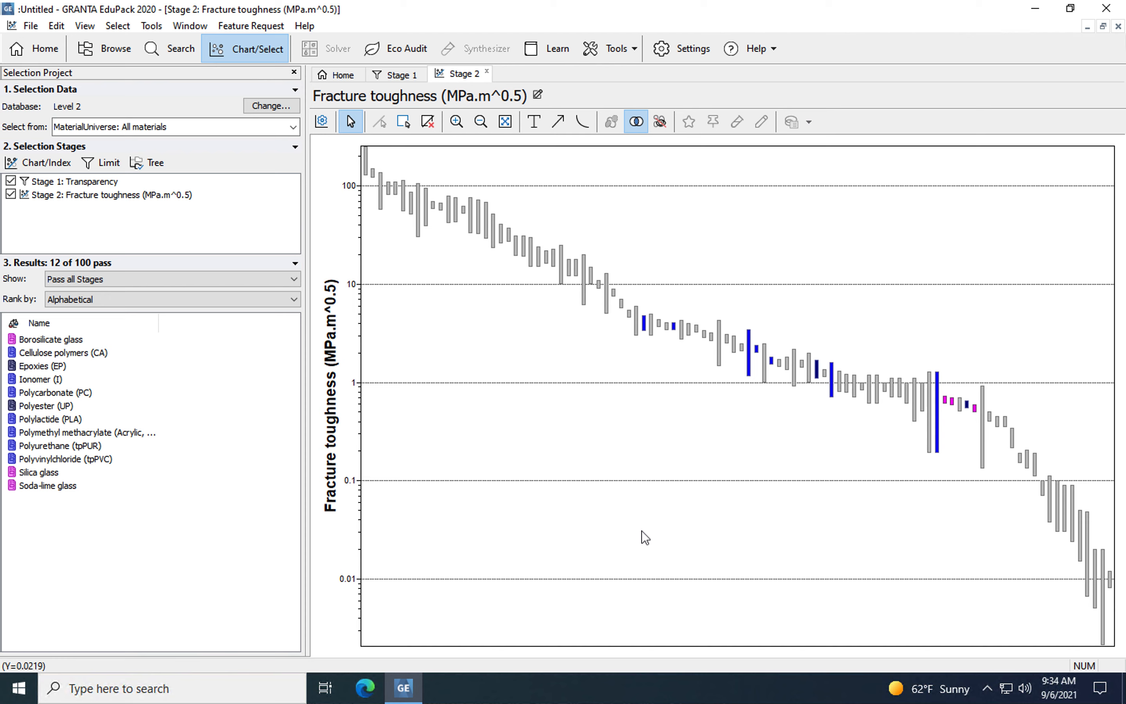
# Hide the failed records on the fracture toughness chart and identify the materials behind the highest and lowest remaining bars
pyautogui.click(660, 123)
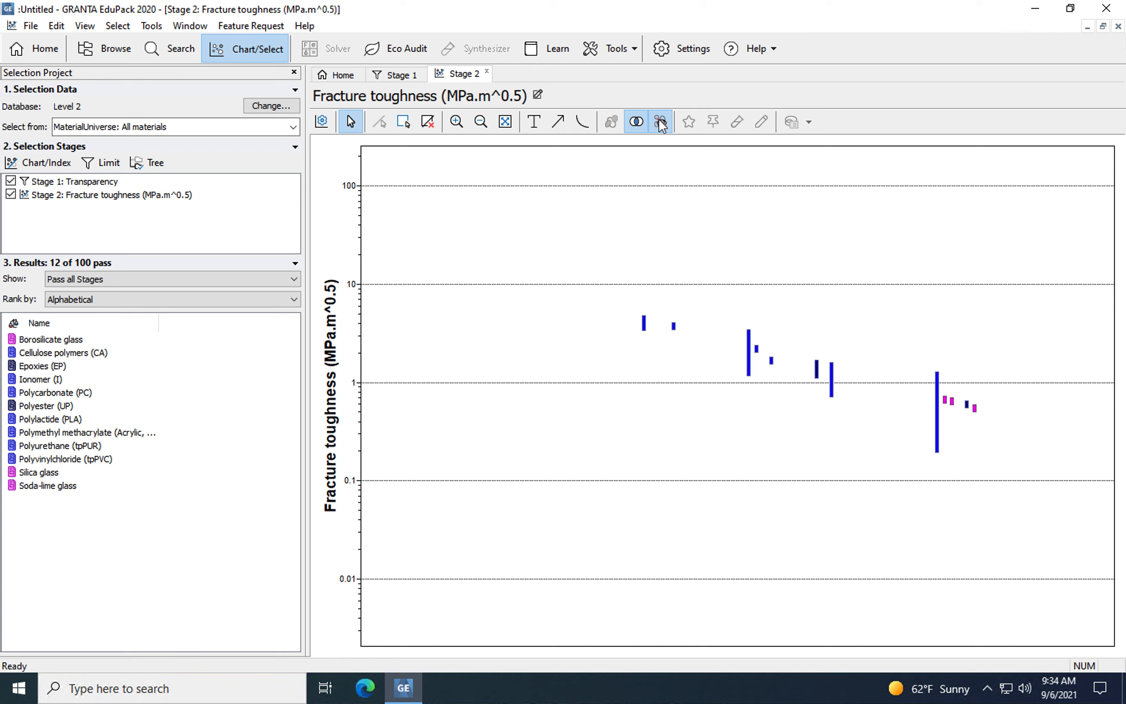
pyautogui.click(661, 123)
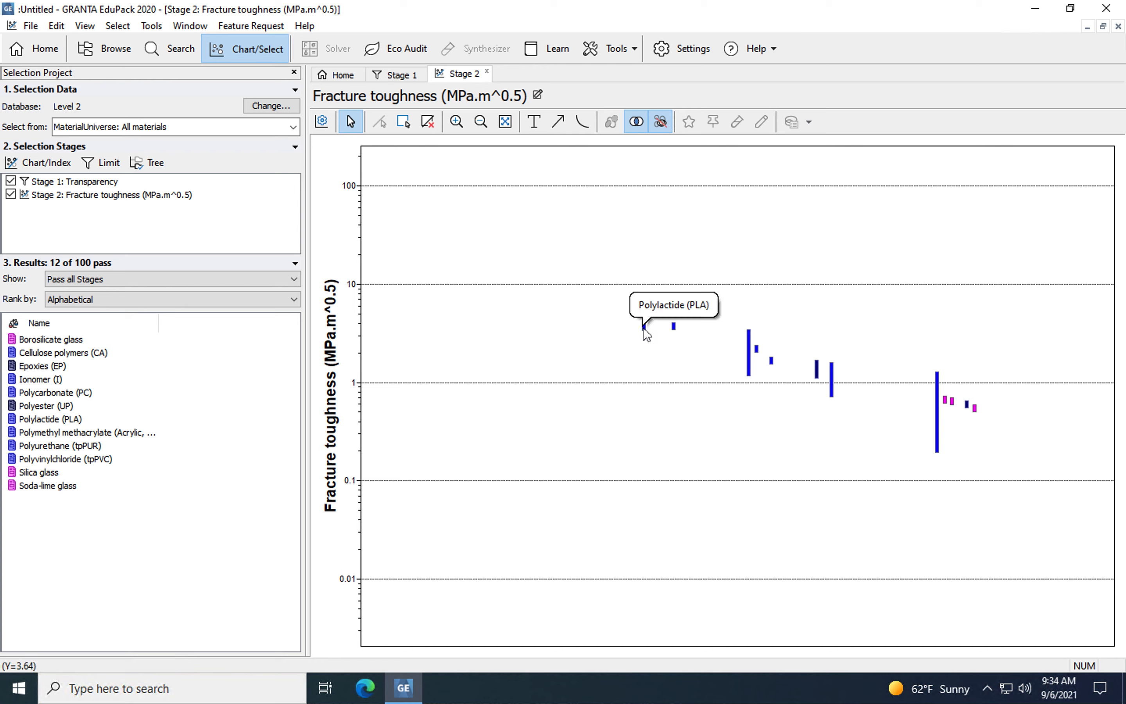
pyautogui.moveTo(647, 335)
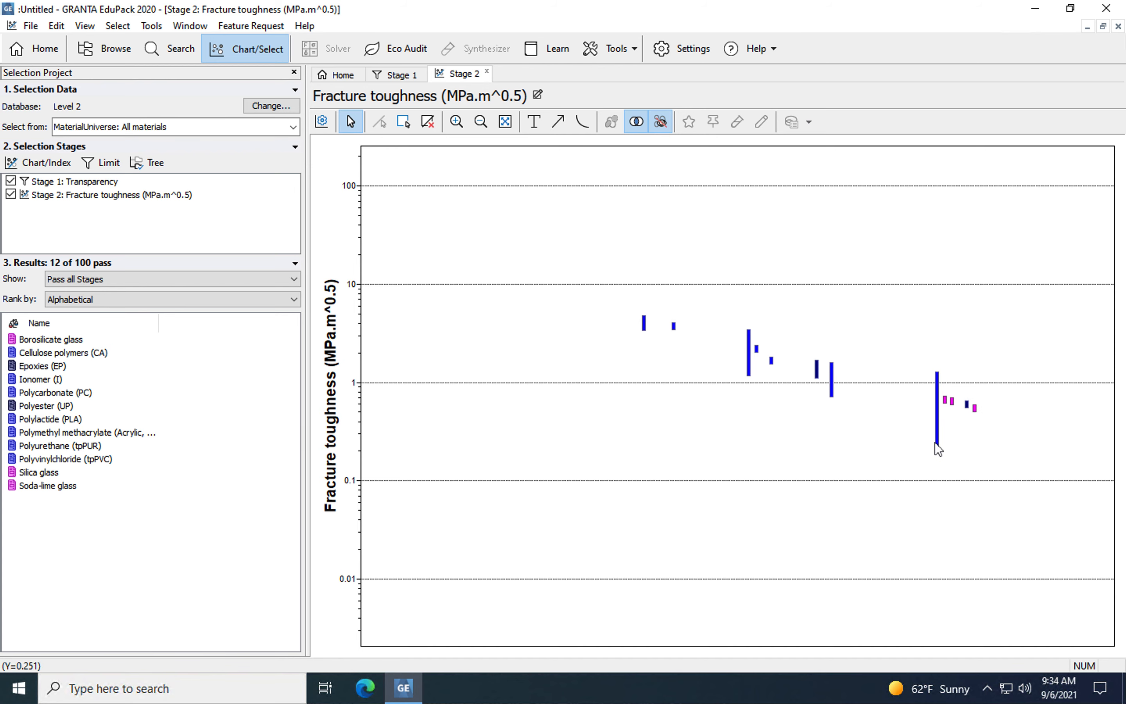
pyautogui.moveTo(938, 448)
pyautogui.moveTo(975, 407)
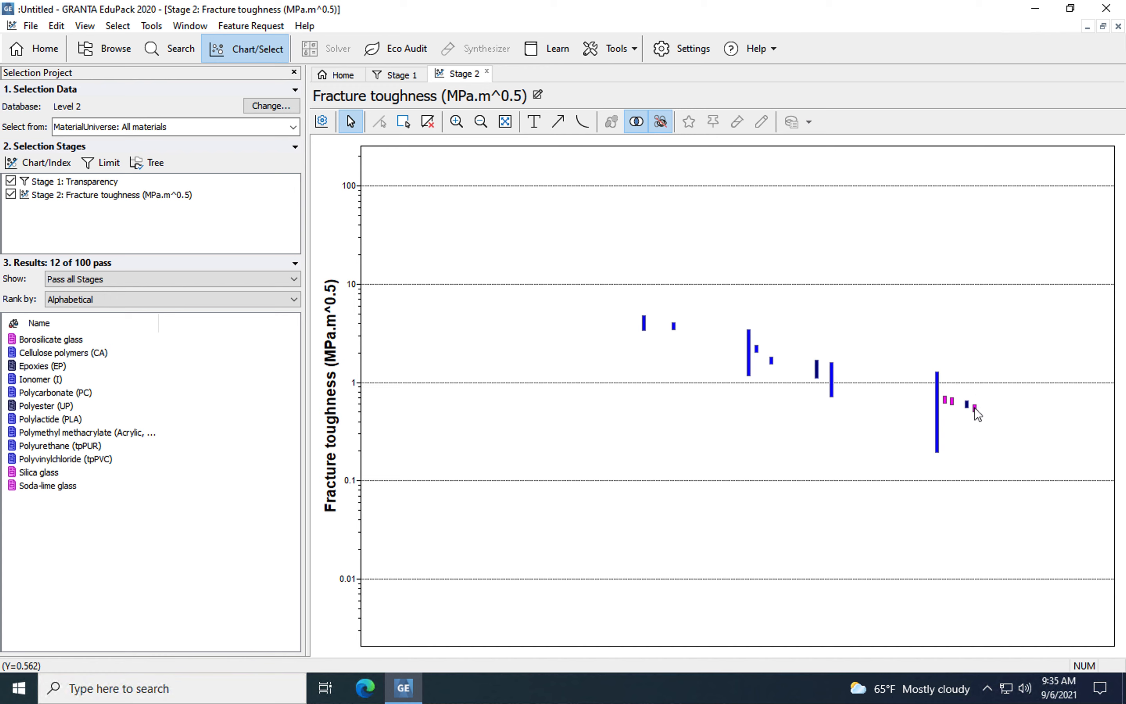
# Add a second limit stage restricting Transparency to Optical Quality only, and apply it
pyautogui.click(93, 165)
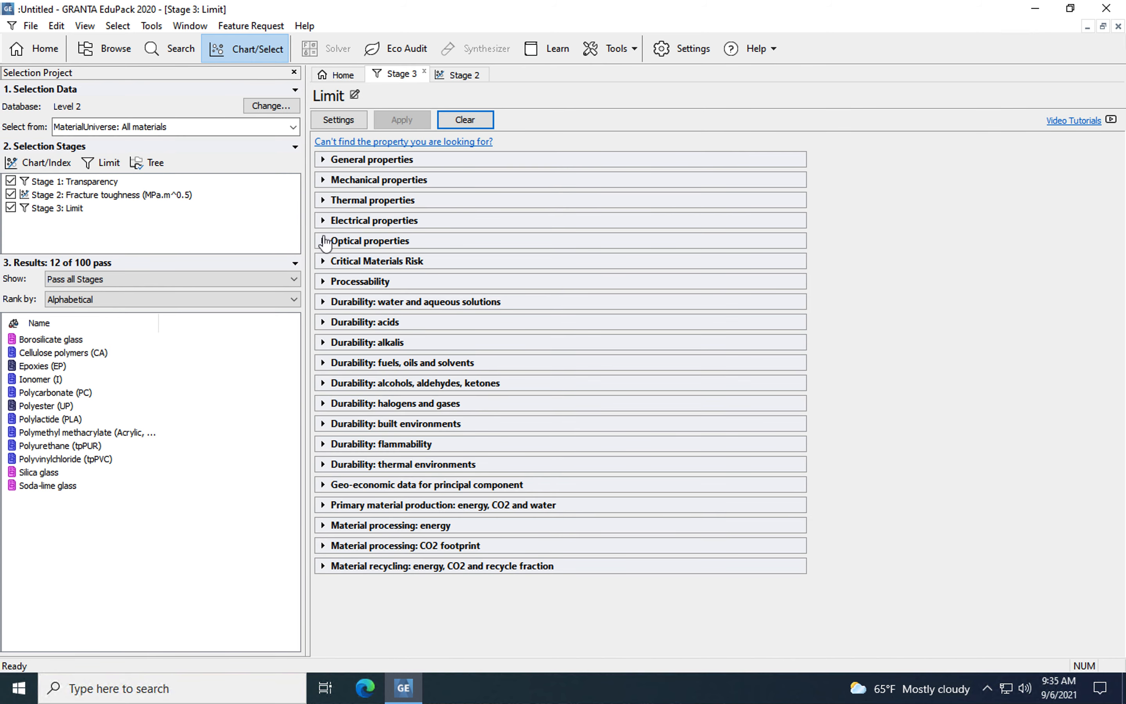
pyautogui.click(324, 243)
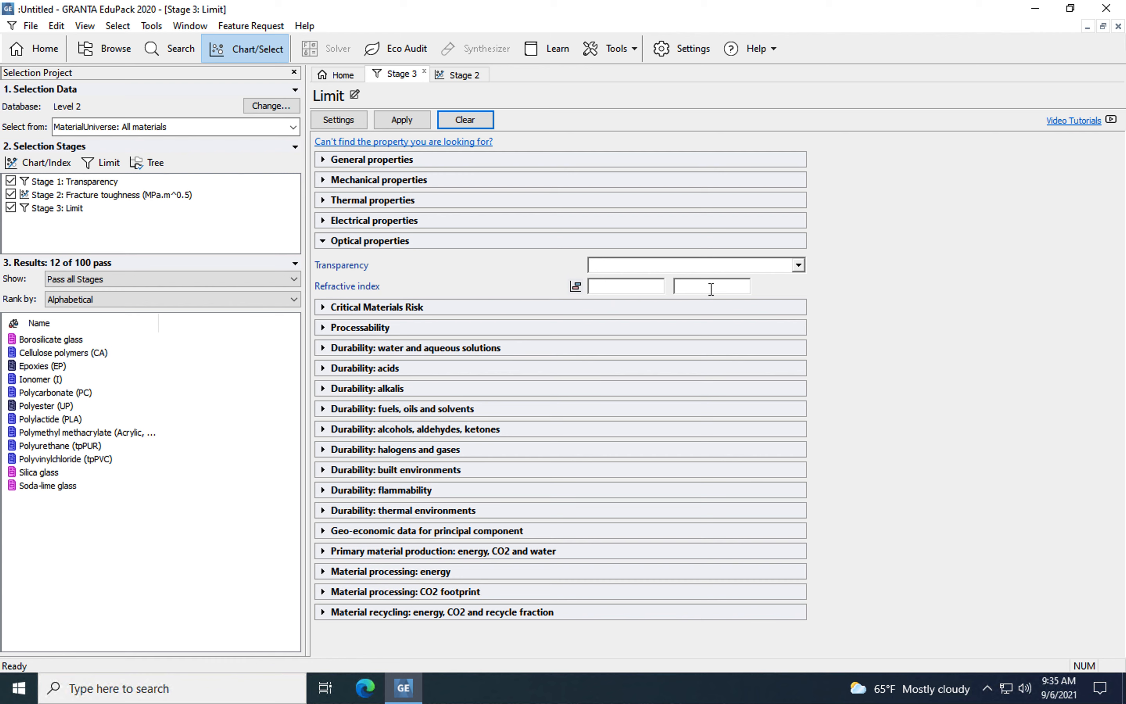
pyautogui.click(798, 265)
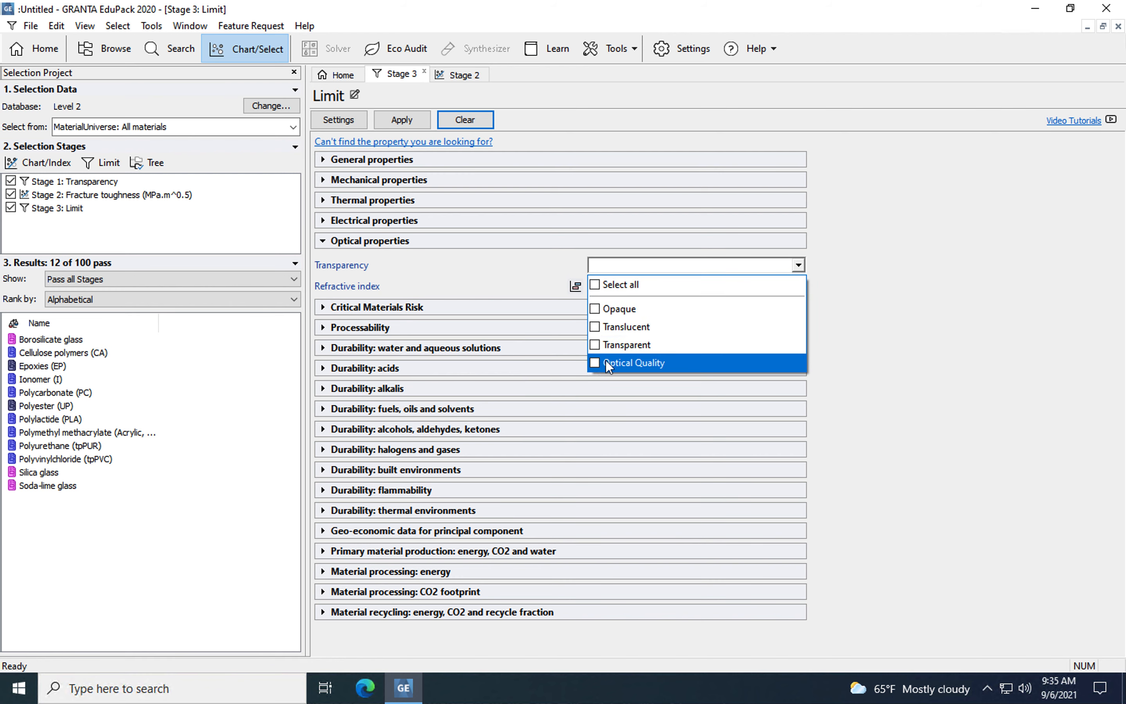
pyautogui.click(595, 362)
pyautogui.click(1003, 328)
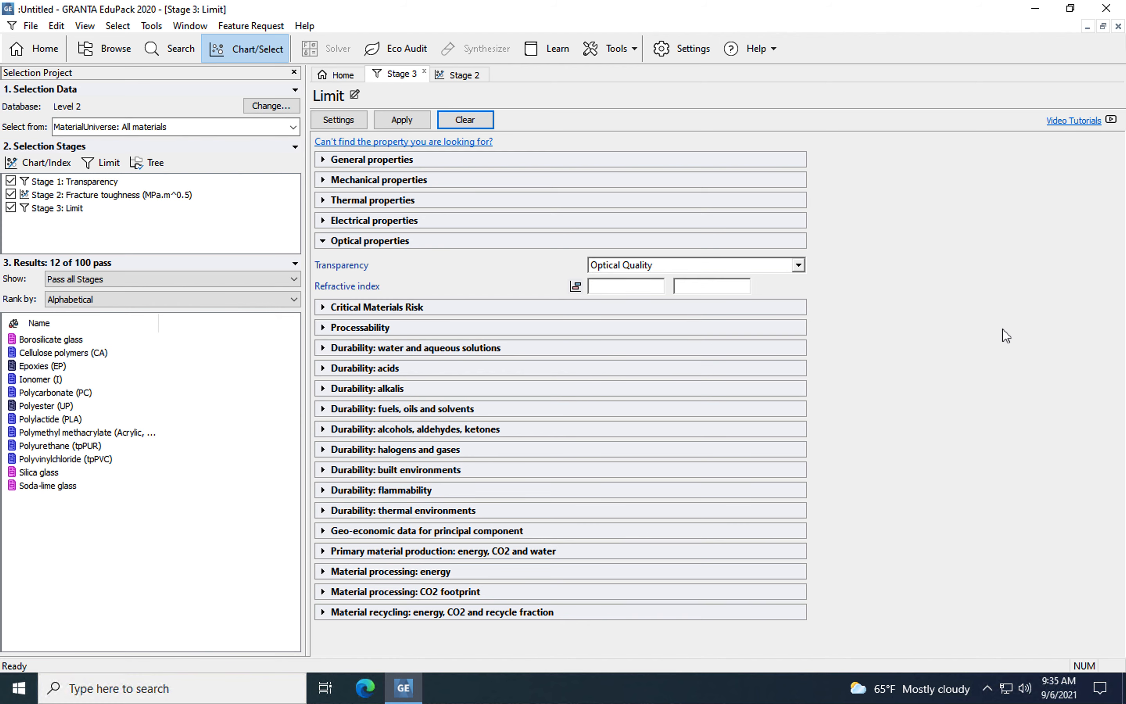
pyautogui.click(394, 120)
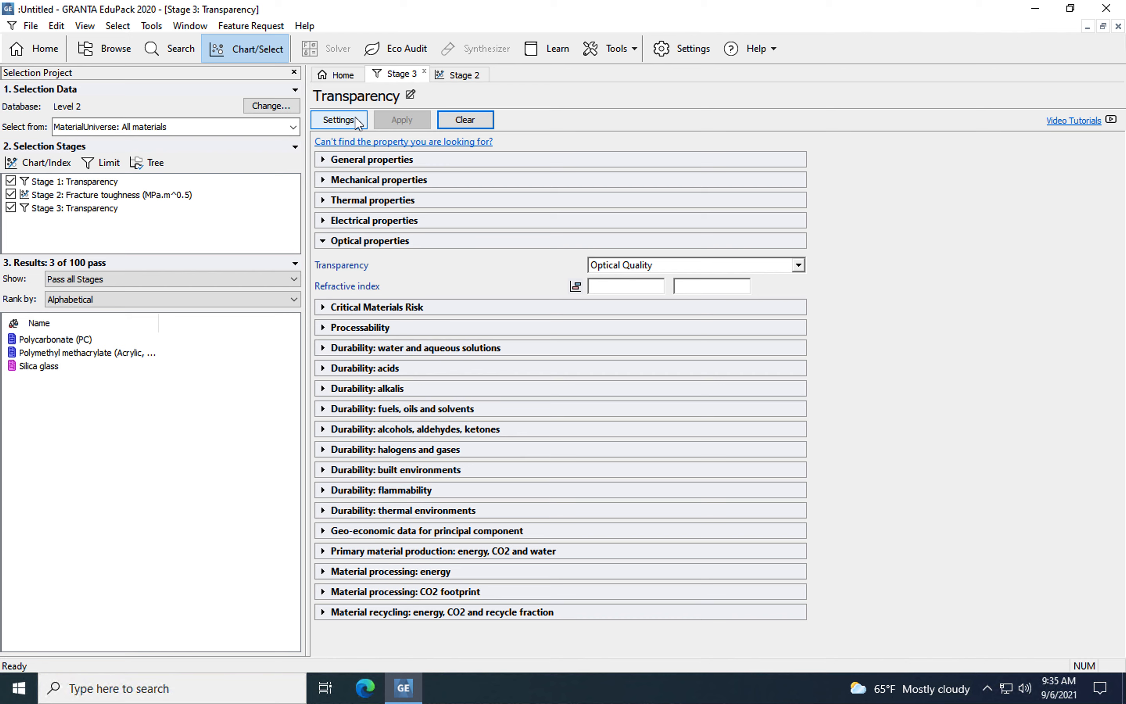
# Set the fracture toughness chart's Y-axis range to a minimum of 0.1 and a maximum of 10
pyautogui.click(458, 75)
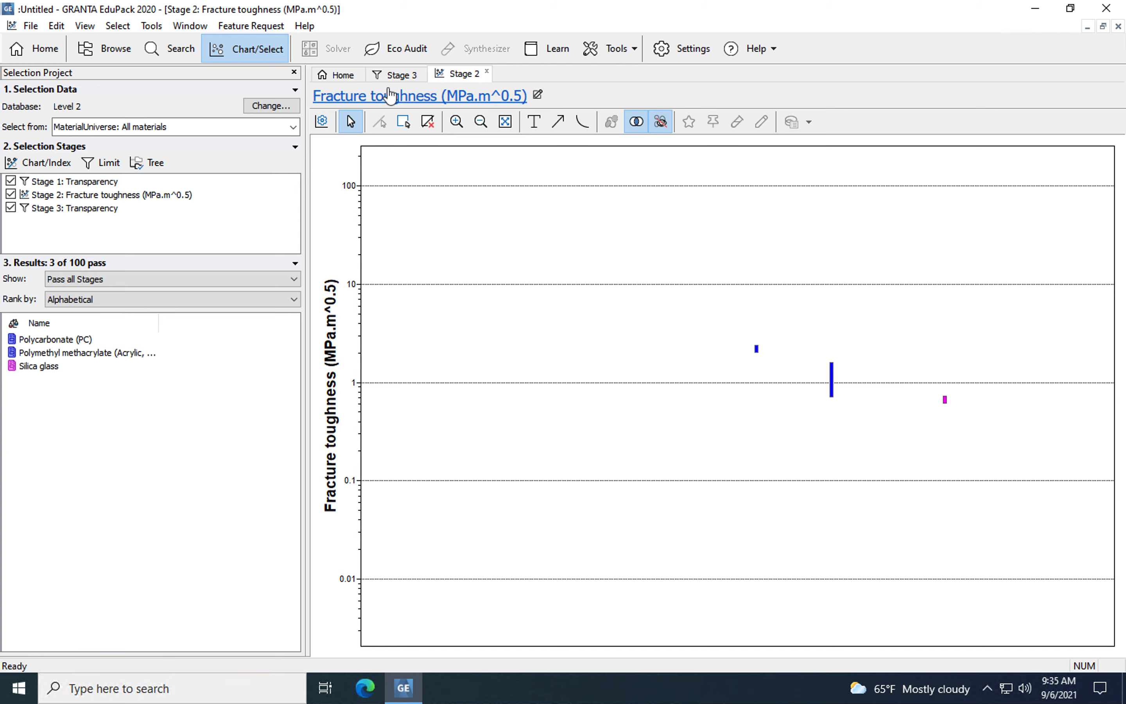
pyautogui.click(325, 123)
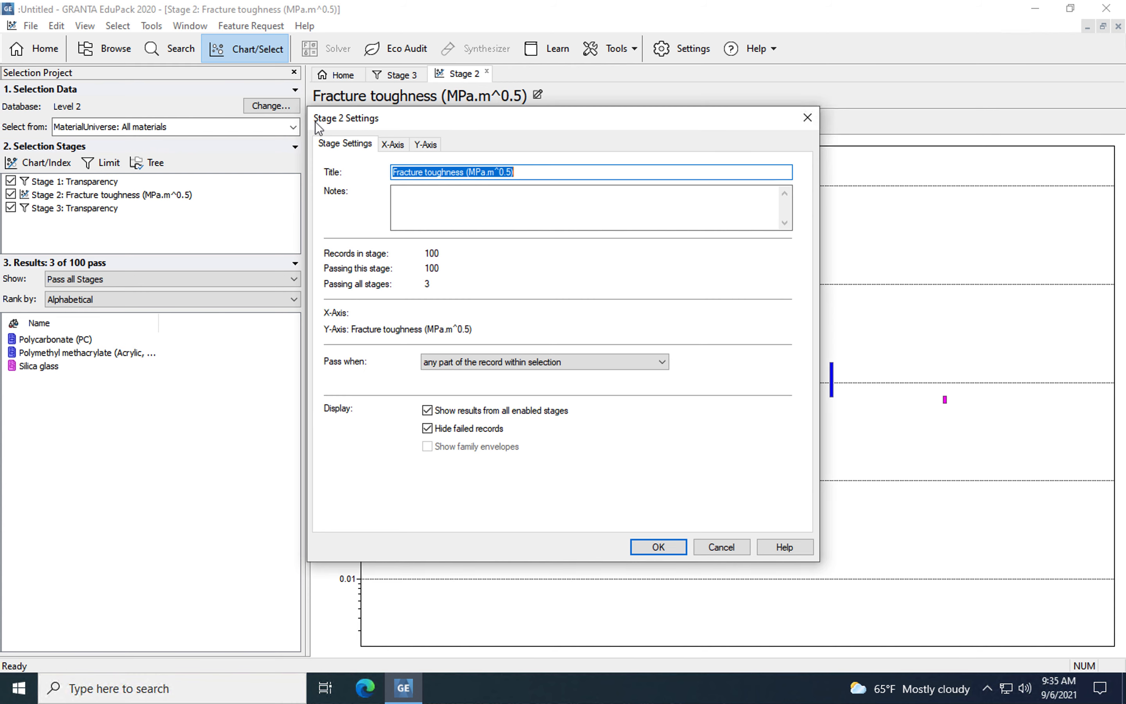
pyautogui.click(423, 146)
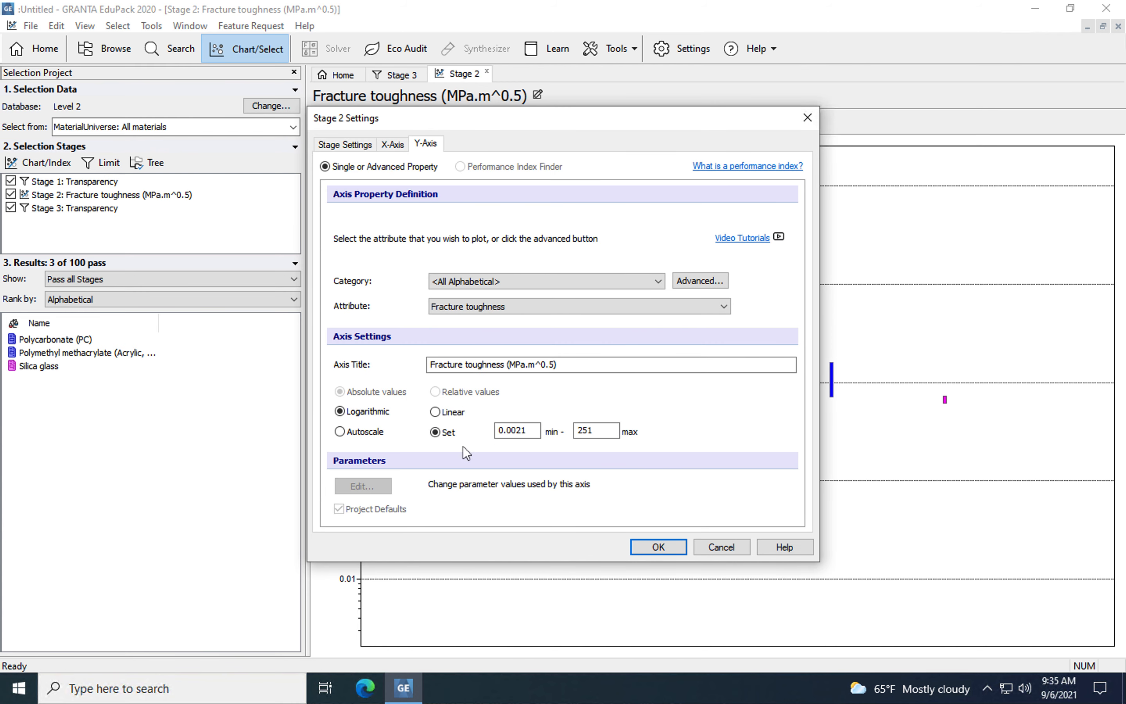
pyautogui.moveTo(528, 432); pyautogui.dragTo(493, 434)
pyautogui.write('0.1')
pyautogui.moveTo(600, 430); pyautogui.dragTo(558, 433)
pyautogui.write('10')
pyautogui.click(657, 548)
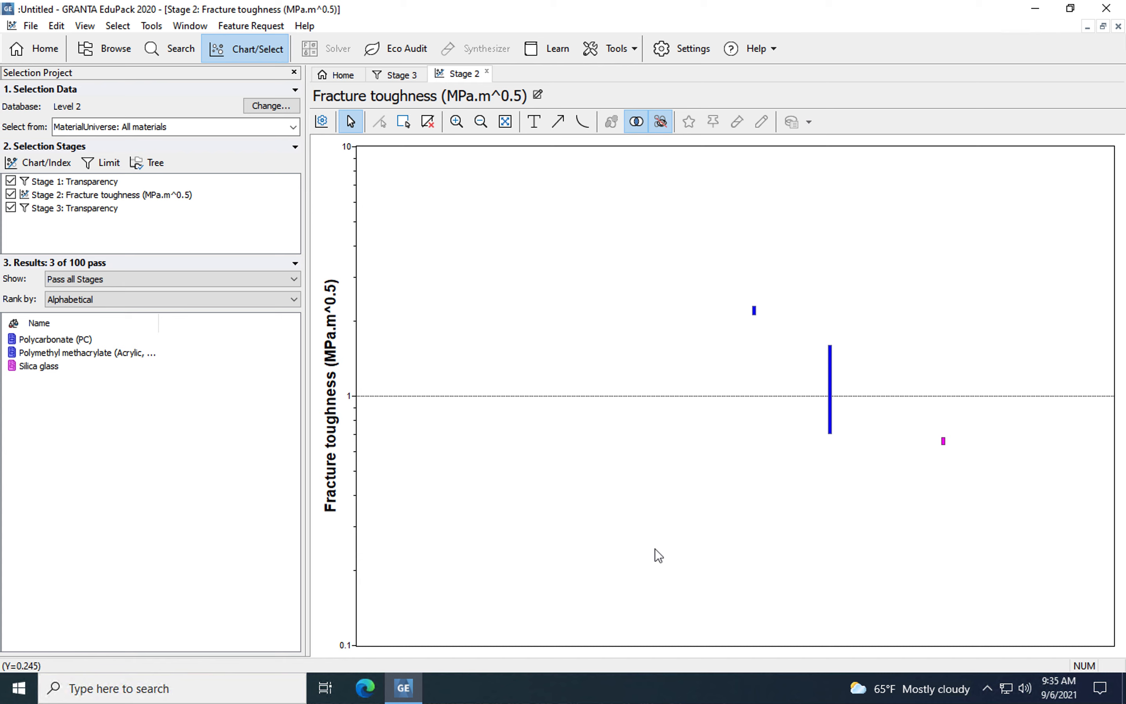
# Label the polycarbonate, polymethyl methacrylate and silica glass bars on the chart, placing each label clear of its bar
pyautogui.click(753, 310)
pyautogui.moveTo(710, 320); pyautogui.dragTo(568, 327)
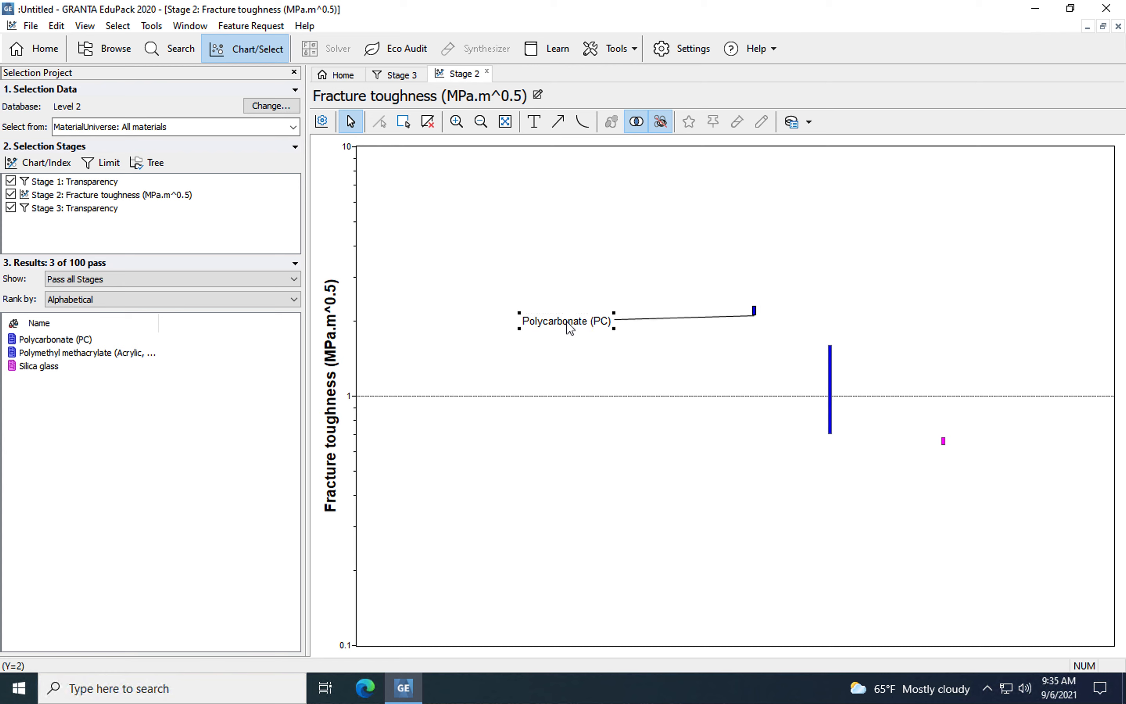
pyautogui.click(831, 415)
pyautogui.moveTo(659, 427); pyautogui.dragTo(660, 427)
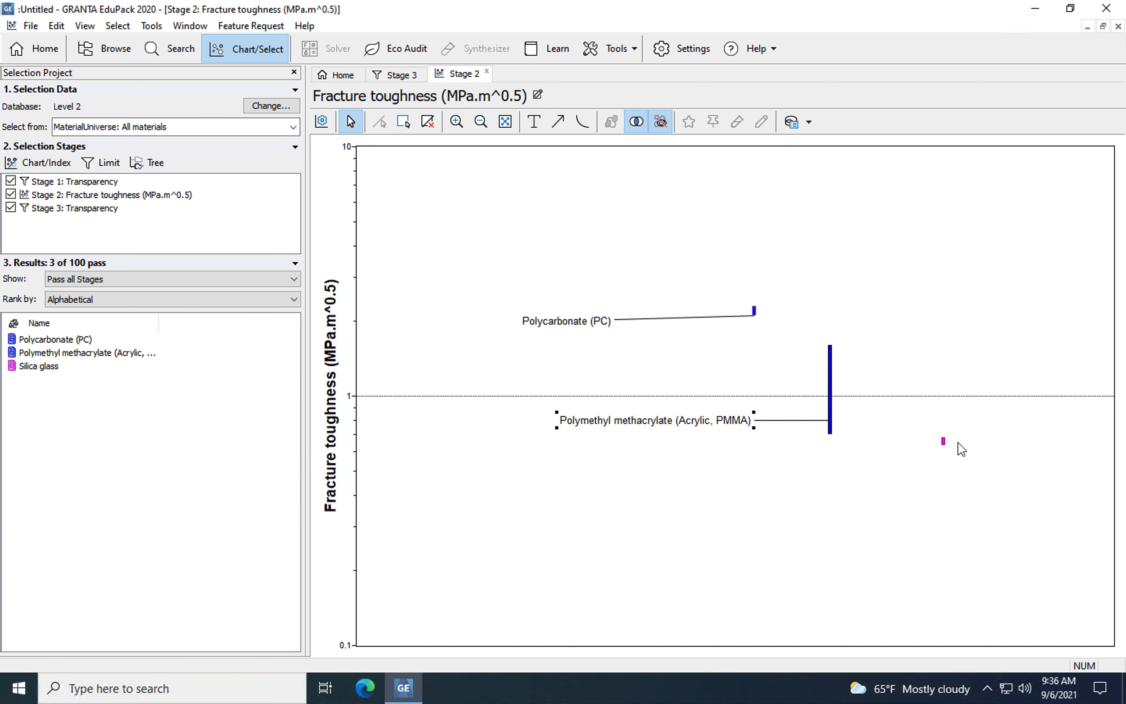
pyautogui.click(943, 441)
pyautogui.moveTo(943, 442); pyautogui.dragTo(1014, 487)
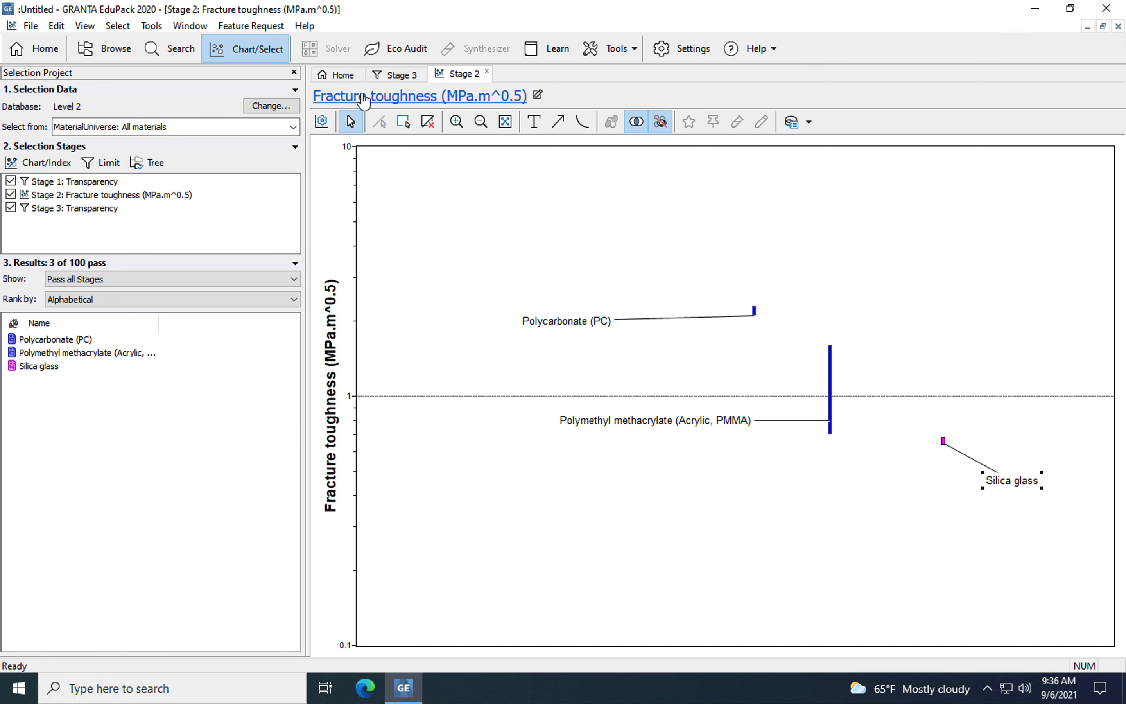
# Add another empty limit stage to the selection project
pyautogui.click(104, 162)
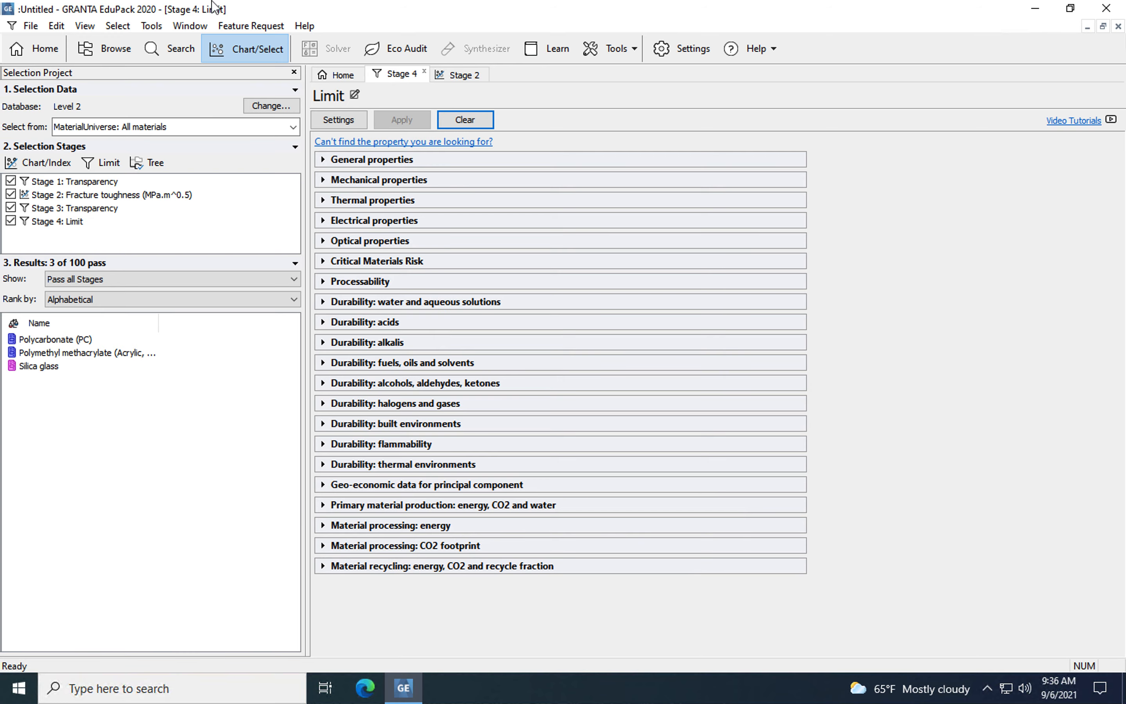
pyautogui.moveTo(269, 4)
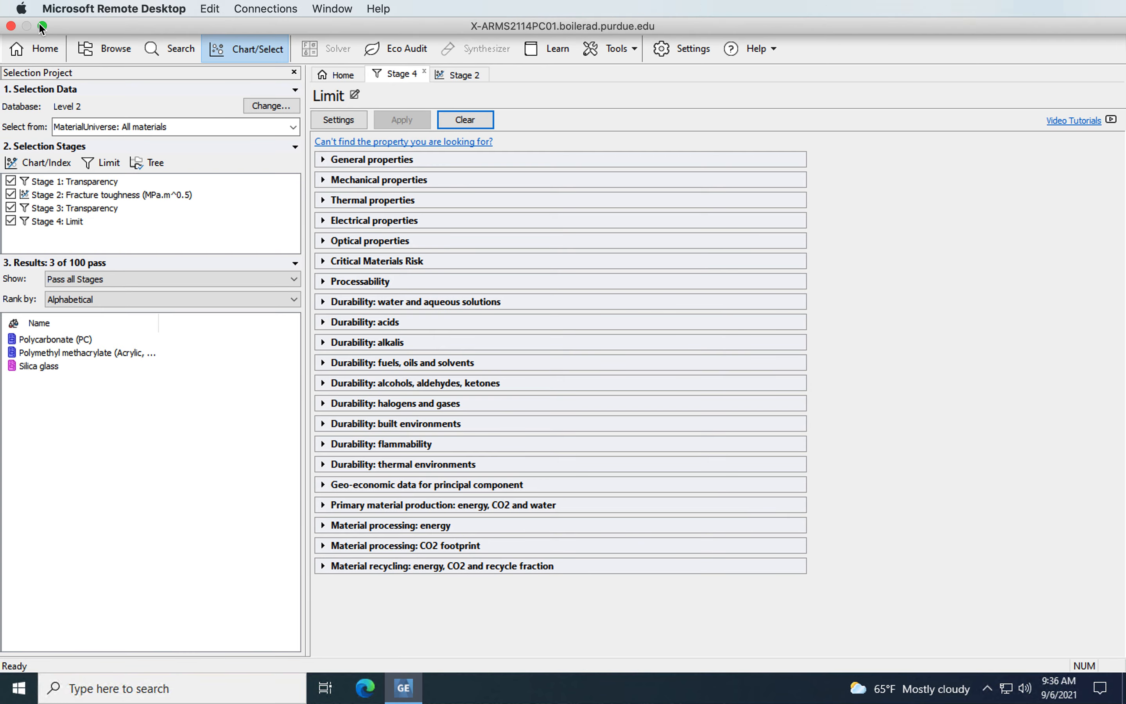